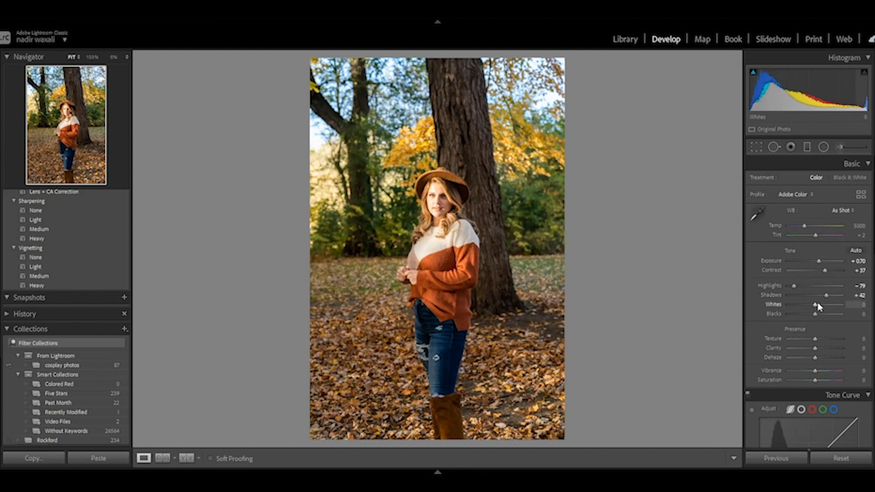
# Step: Set Whites to -47, Blacks to -26, Texture to +5, Clarity to +9, Vibrance to +9 and Saturation to +7
pyautogui.moveTo(815, 305); pyautogui.dragTo(804, 306)
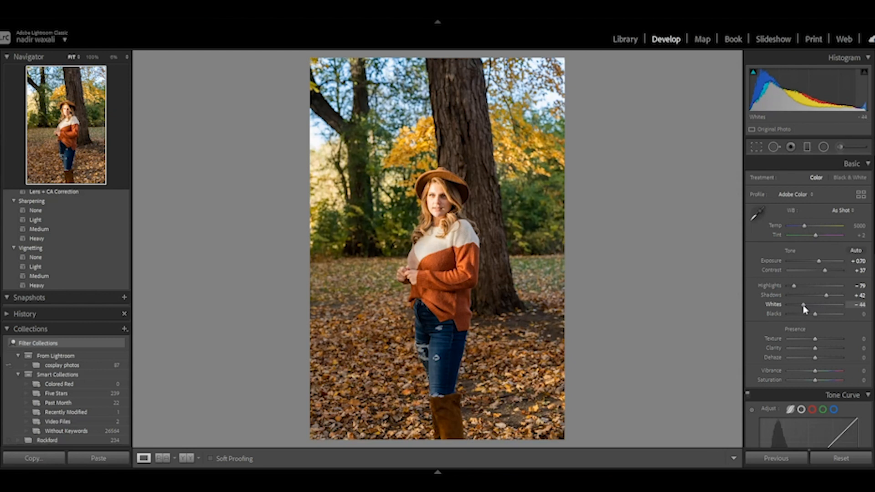
pyautogui.moveTo(806, 309); pyautogui.dragTo(803, 308)
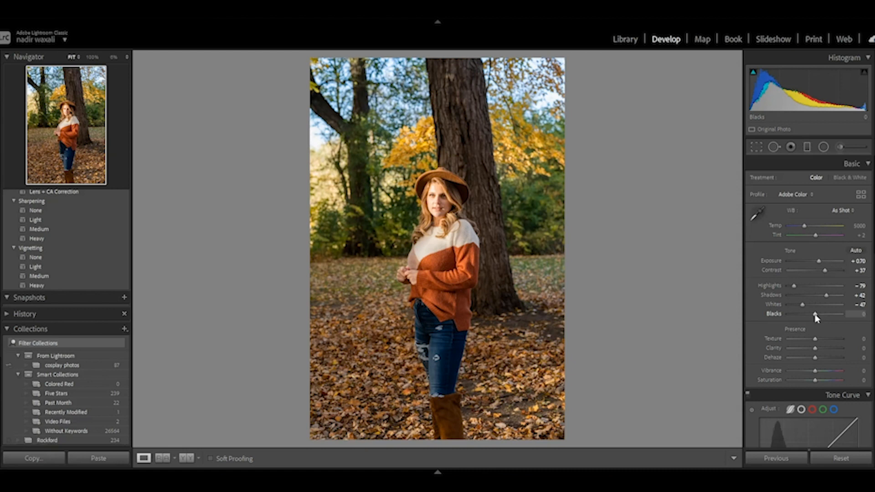
pyautogui.moveTo(816, 314); pyautogui.dragTo(810, 321)
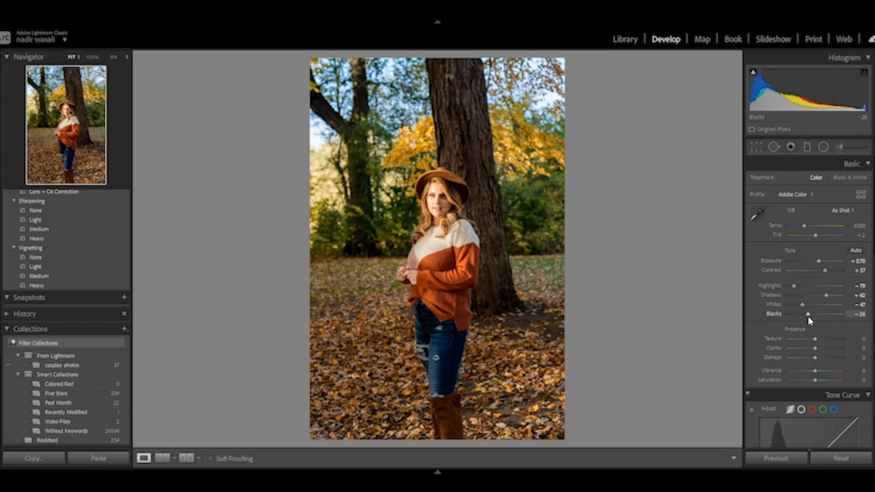
pyautogui.moveTo(817, 340); pyautogui.dragTo(817, 349)
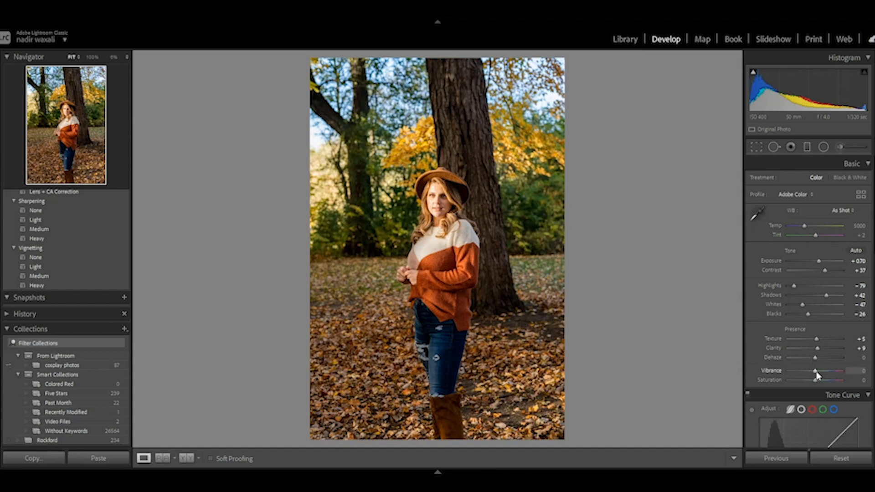
pyautogui.moveTo(816, 372); pyautogui.dragTo(817, 381)
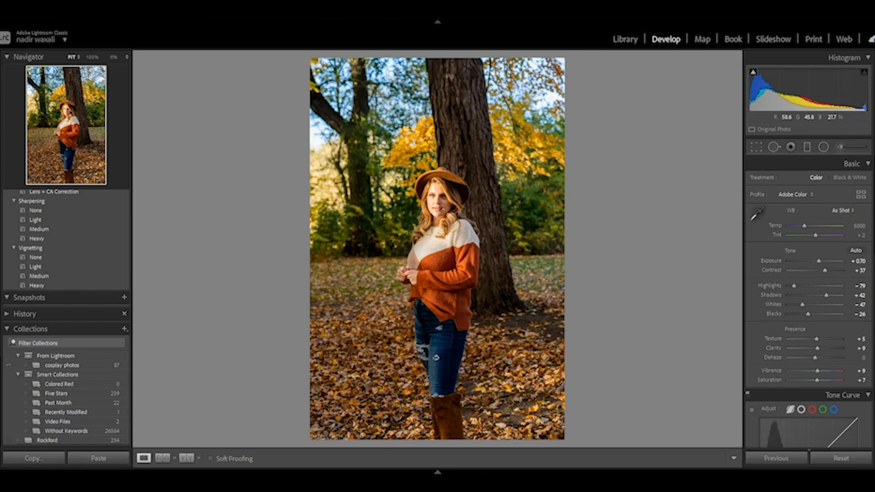
# Step: Shift the HSL hues to -100 for Green, -22 for Yellow and -17 for Orange
pyautogui.scroll(-10, 816, 375)
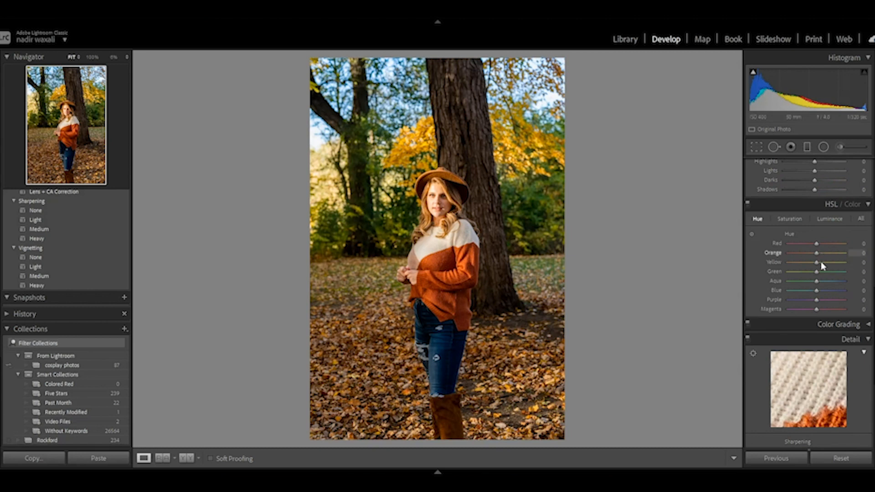
pyautogui.moveTo(816, 274); pyautogui.dragTo(761, 282)
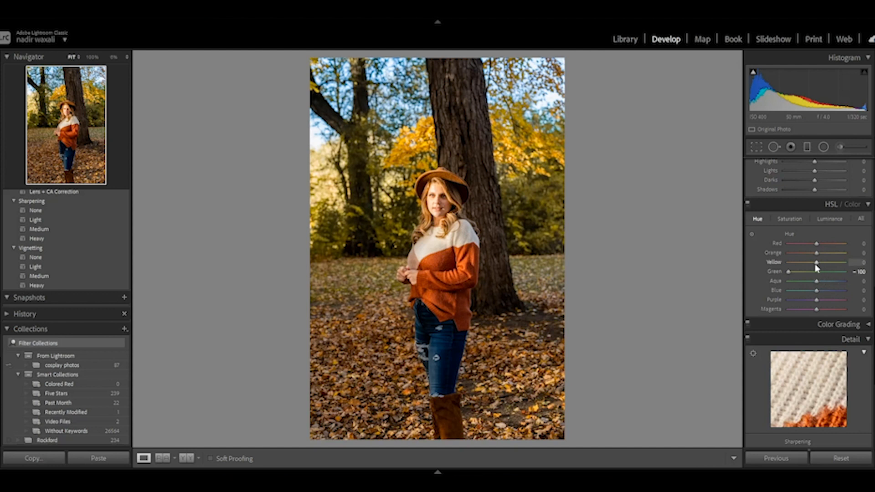
pyautogui.moveTo(818, 266); pyautogui.dragTo(813, 257)
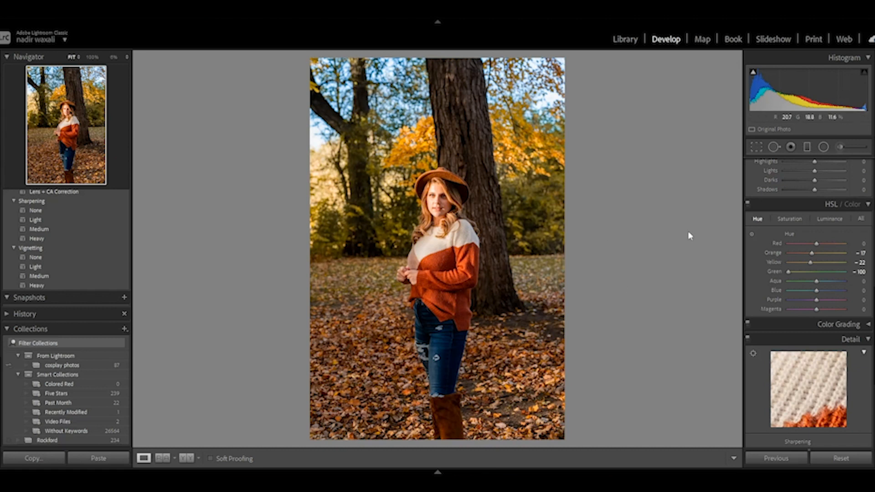
# Step: Lower the Exposure to +0.53 and warm the white balance to a Temp of 5421
pyautogui.scroll(5, 826, 307)
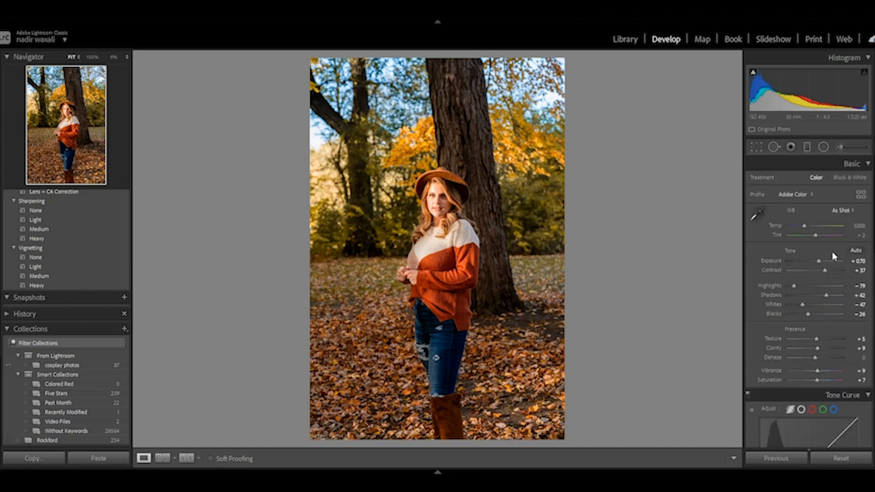
pyautogui.moveTo(820, 264); pyautogui.dragTo(819, 264)
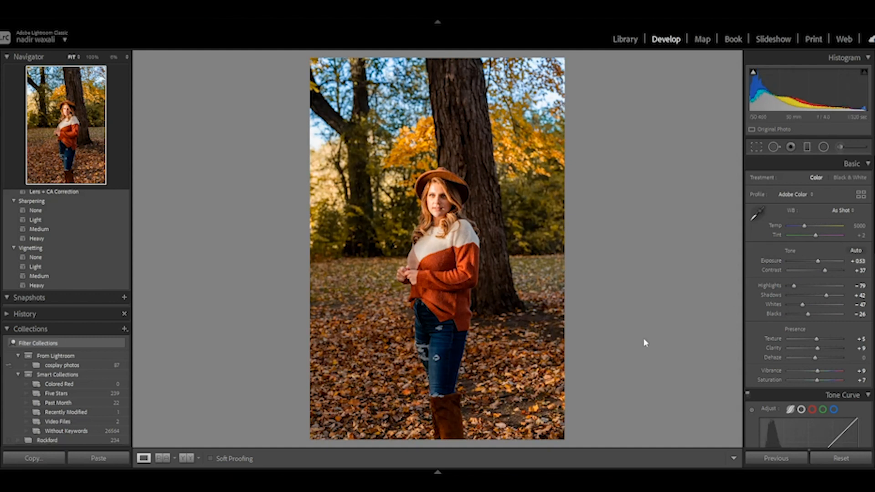
pyautogui.moveTo(804, 226); pyautogui.dragTo(807, 227)
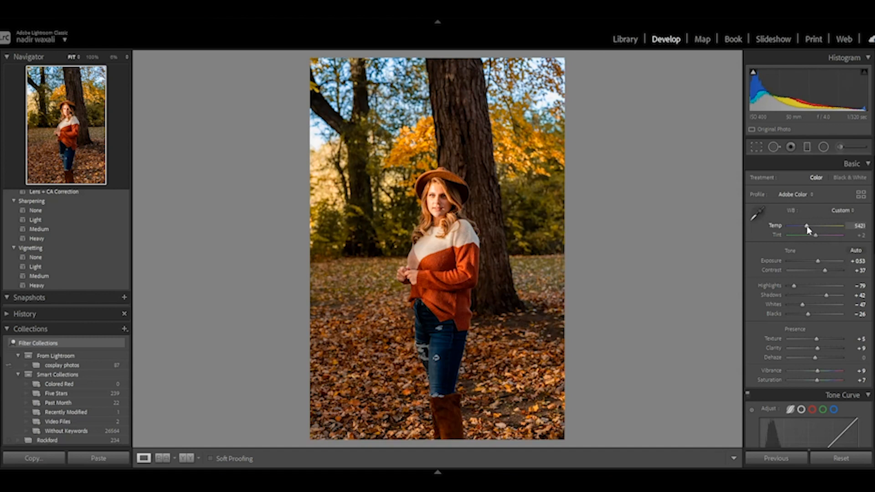
# Step: Set the Yellow hue to -27 and HSL saturation to -20 Green, +7 Yellow and +7 Orange, with Red raised slightly
pyautogui.scroll(-10, 834, 361)
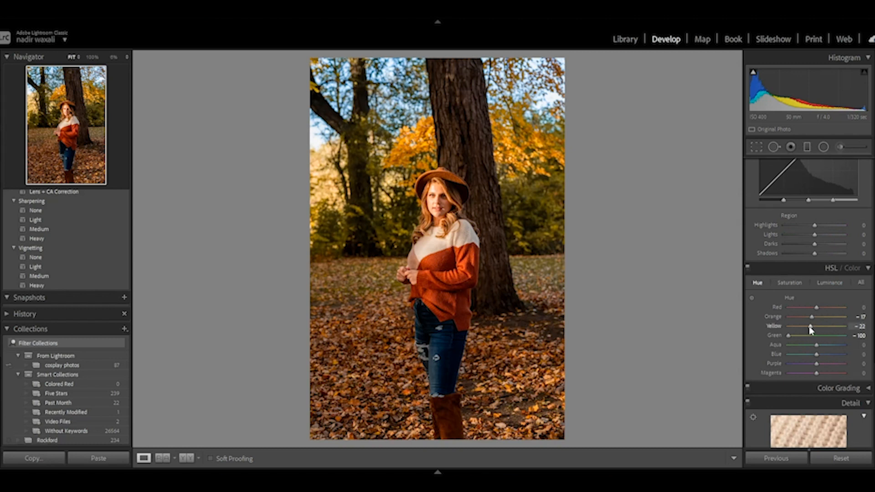
pyautogui.moveTo(811, 329); pyautogui.dragTo(799, 332)
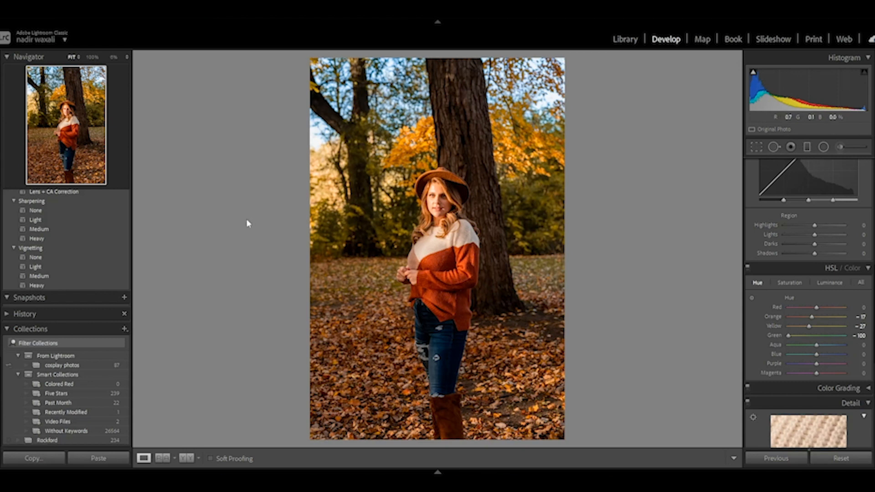
pyautogui.click(796, 283)
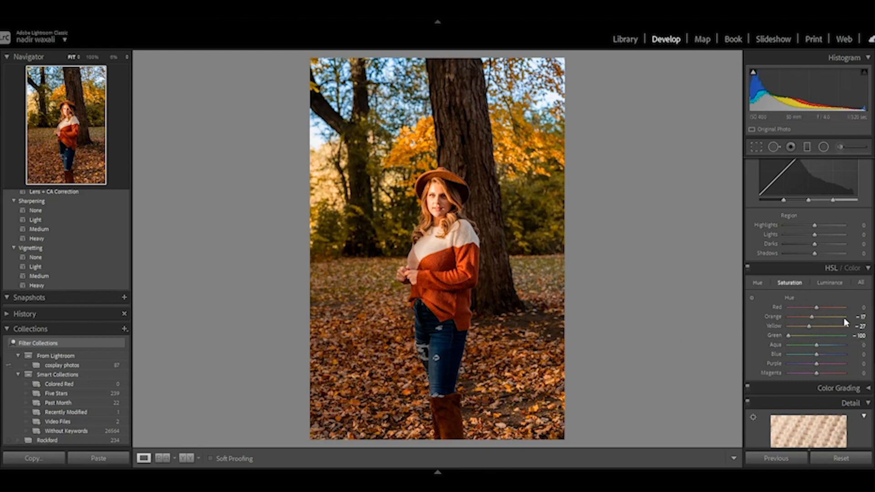
pyautogui.moveTo(816, 341); pyautogui.dragTo(820, 320)
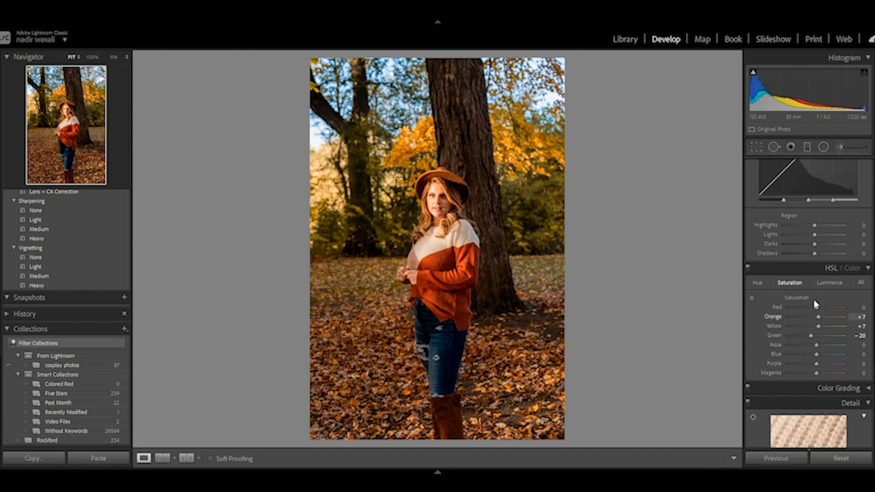
pyautogui.moveTo(816, 308); pyautogui.dragTo(819, 309)
# Step: Adjust the HSL luminance of the green, yellow and orange tones
pyautogui.click(832, 283)
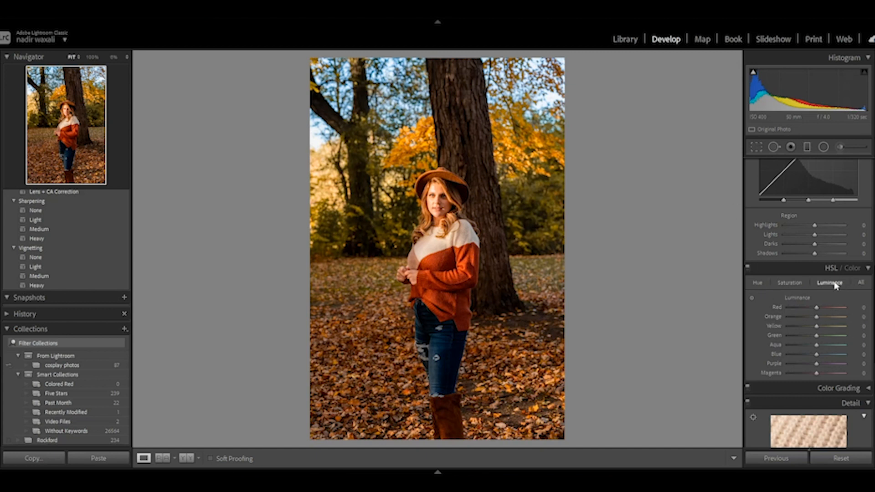
pyautogui.moveTo(816, 336); pyautogui.dragTo(819, 321)
pyautogui.moveTo(820, 322); pyautogui.dragTo(817, 328)
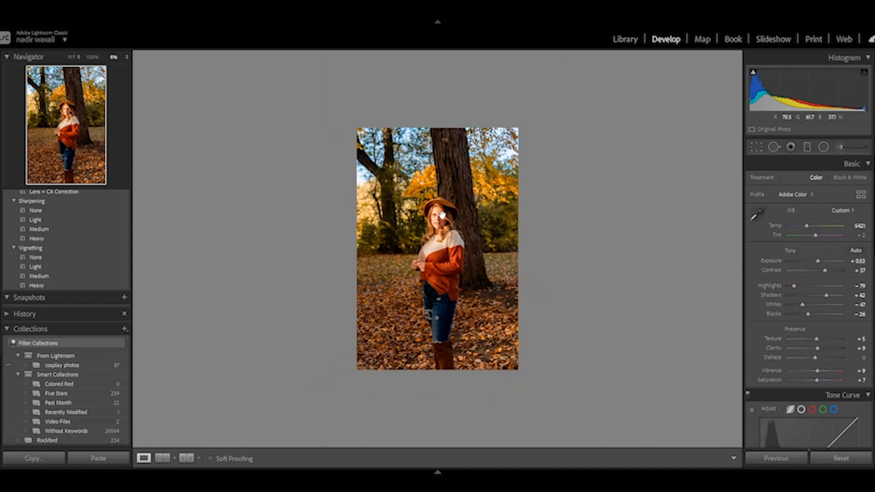
# Step: Heal the small blemishes on the woman's forehead, cheek and chin using spot removal in Heal mode
pyautogui.hotkey('ctrl', '=')
pyautogui.hotkey('ctrl', '=')
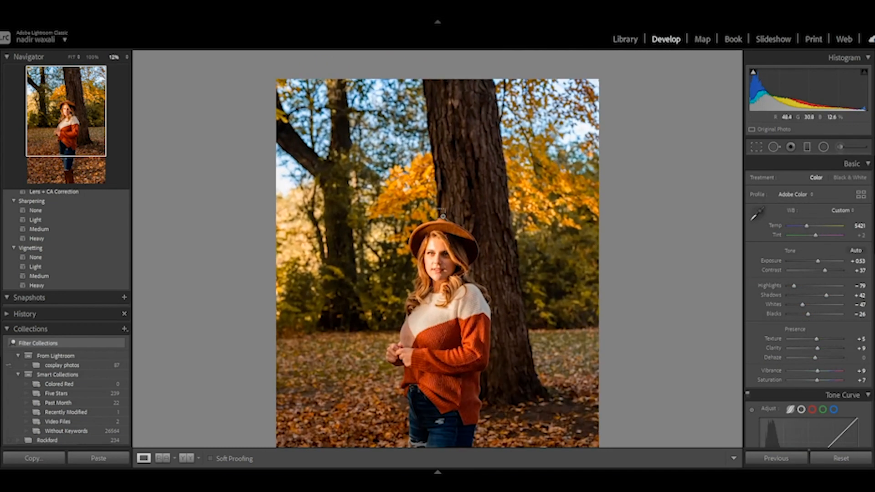
pyautogui.hotkey('ctrl', '=')
pyautogui.hotkey('ctrl', '=')
pyautogui.hotkey('ctrl', '=')
pyautogui.hotkey('ctrl', '=')
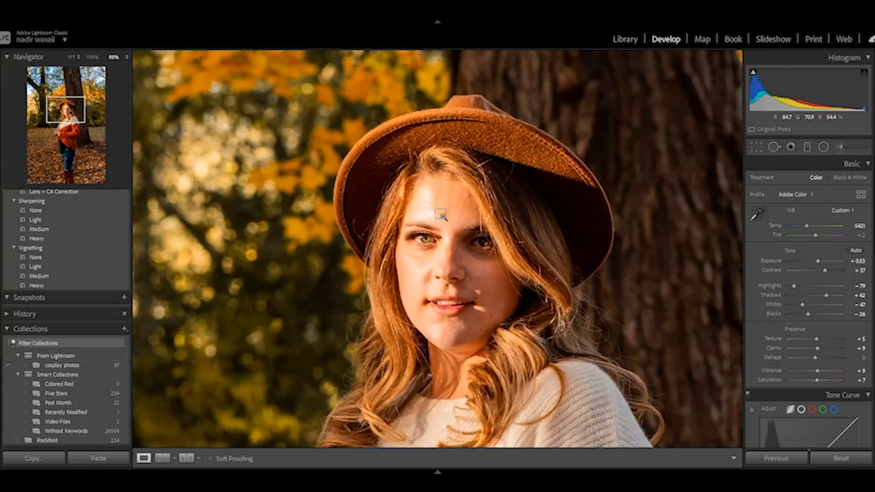
pyautogui.hotkey('ctrl', '=')
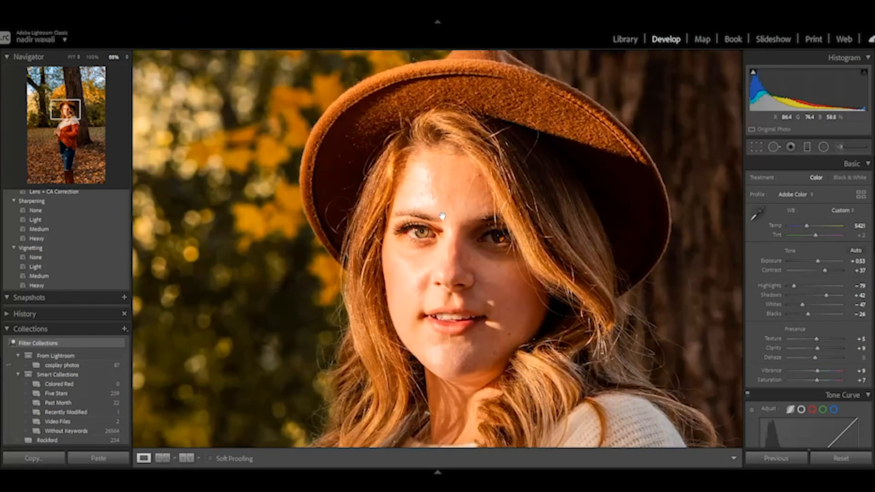
pyautogui.click(774, 146)
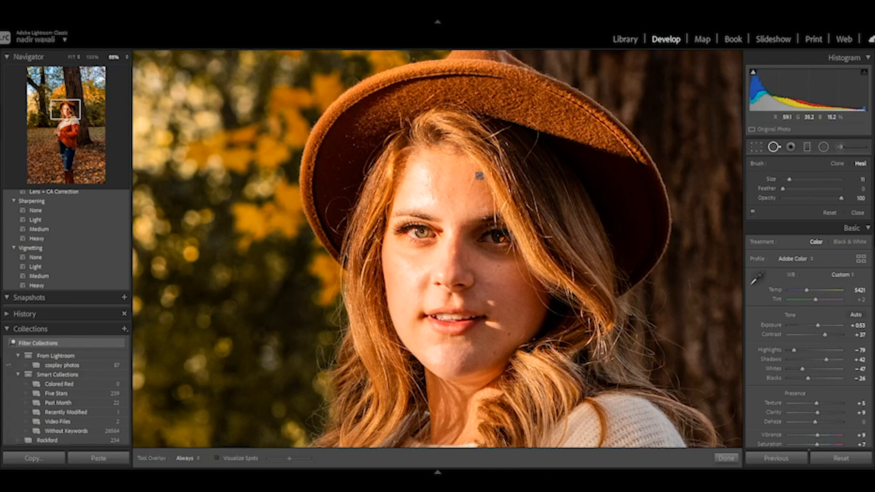
pyautogui.click(503, 307)
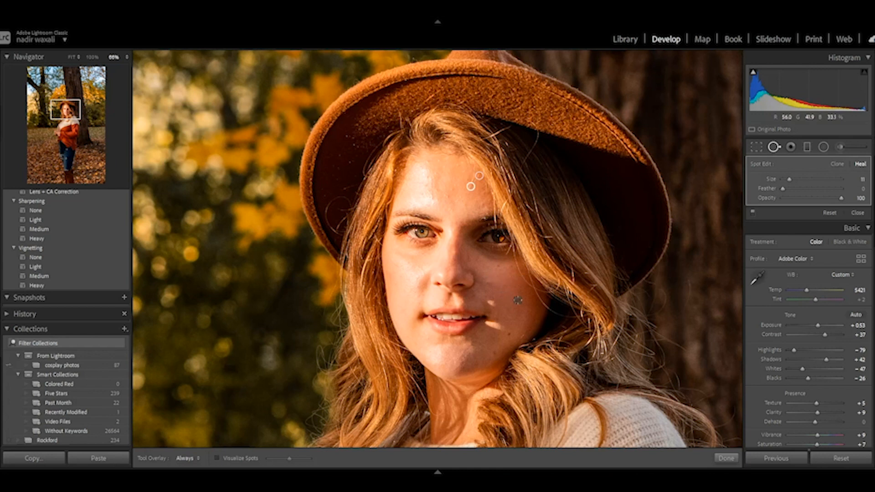
pyautogui.click(488, 283)
pyautogui.click(495, 353)
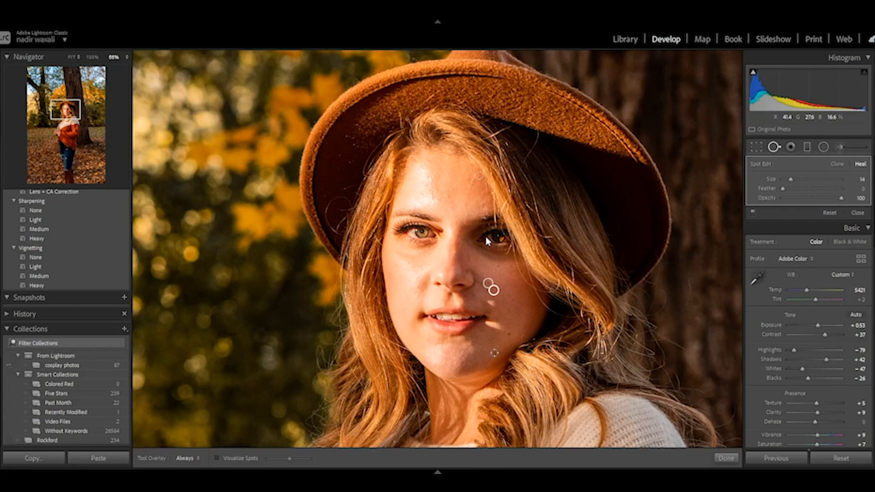
pyautogui.moveTo(493, 289); pyautogui.dragTo(520, 297)
pyautogui.hotkey('ctrl', '=')
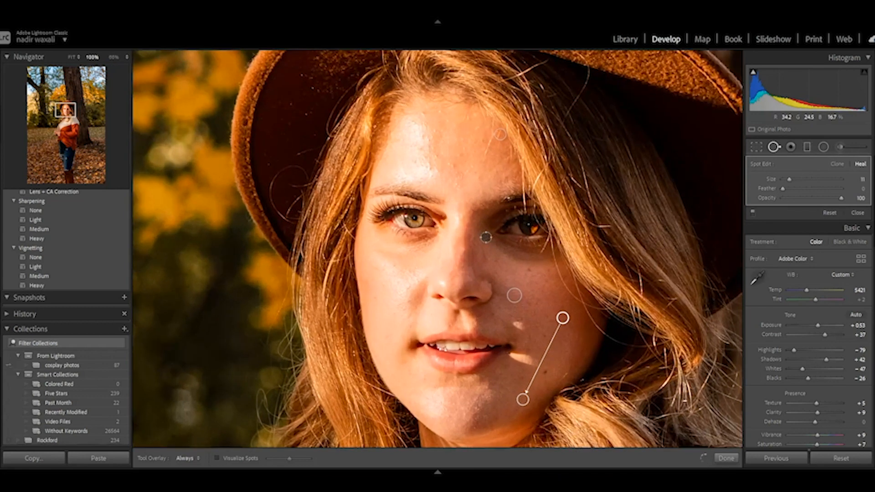
pyautogui.press('q')
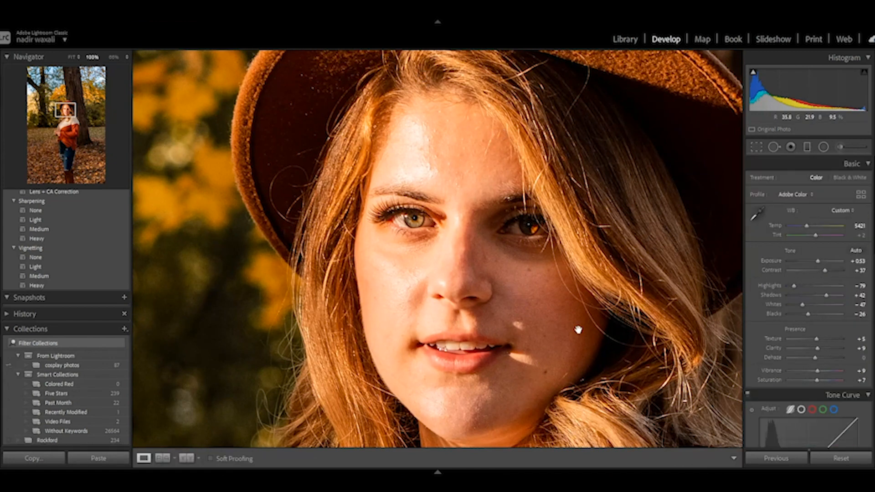
pyautogui.hotkey('ctrl', '-')
pyautogui.hotkey('ctrl', '-')
pyautogui.hotkey('ctrl', '-')
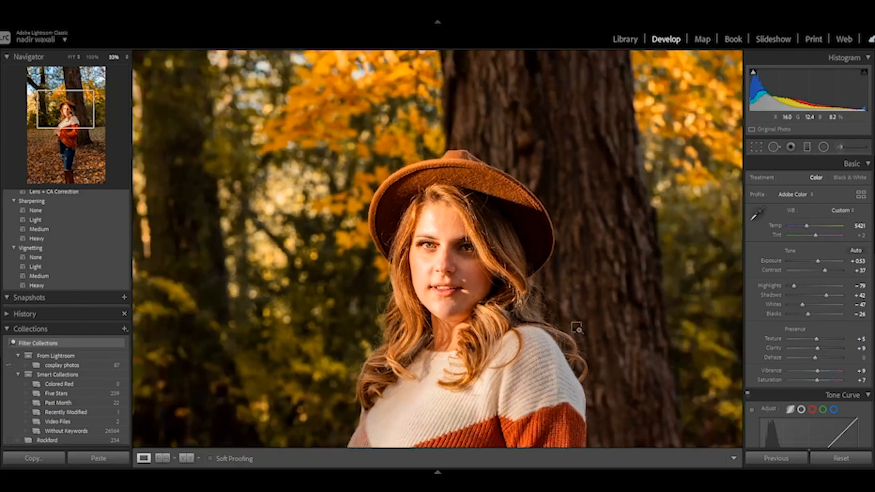
pyautogui.click(577, 328)
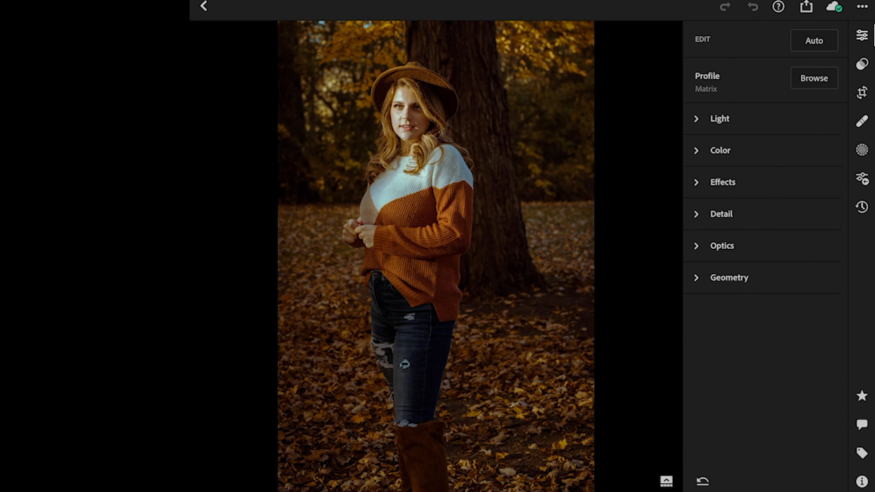
# Step: Switch to the cloud version of Lightroom and slightly reduce Shadows in the Light settings of the dark autumn portrait
pyautogui.press('\\')
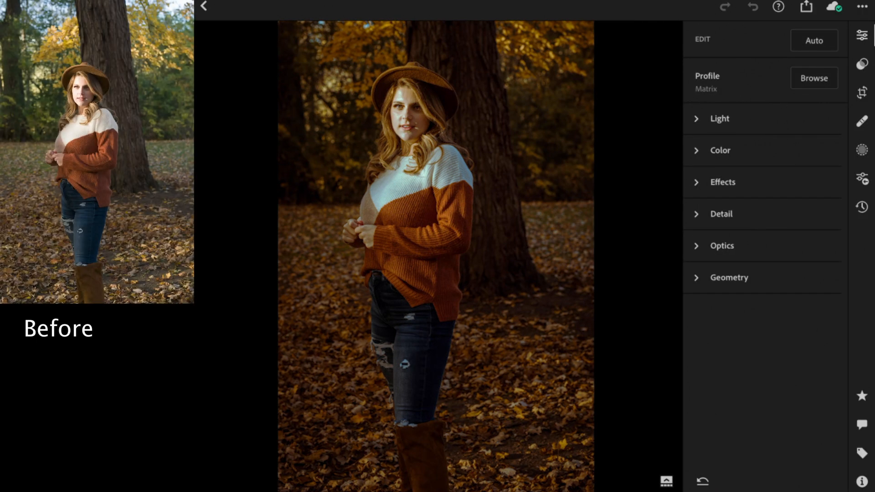
pyautogui.click(720, 119)
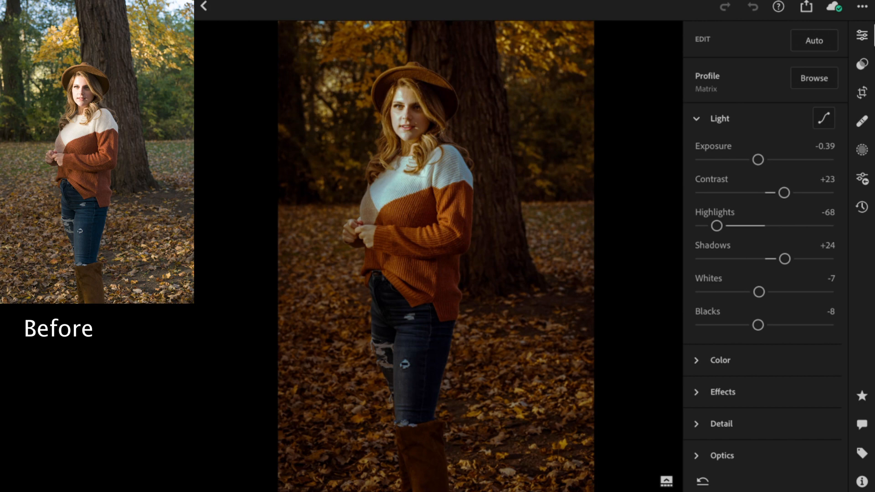
pyautogui.press('\\')
pyautogui.moveTo(784, 259)
pyautogui.mouseDown()
pyautogui.moveTo(765, 259)
pyautogui.moveTo(785, 259)
pyautogui.mouseUp()
# Step: Examine the portrait's Color settings and its Color Grading wheels for shadows, midtones, highlights and global
pyautogui.click(721, 361)
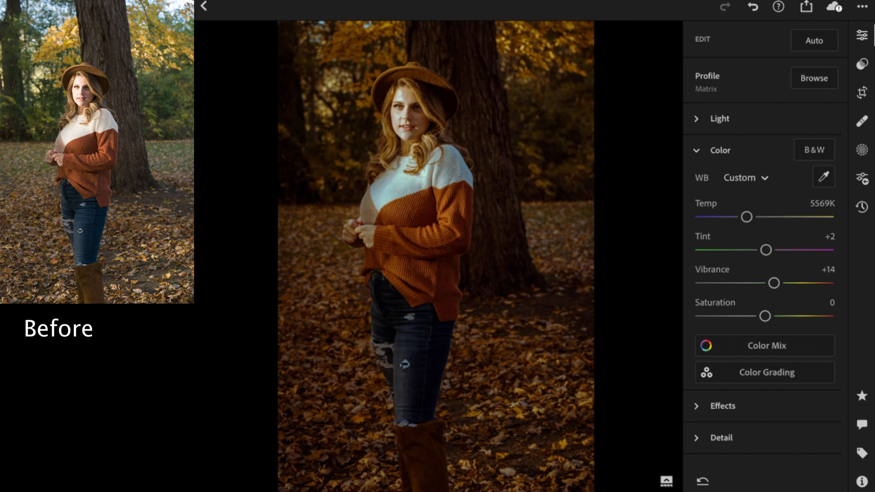
pyautogui.click(765, 373)
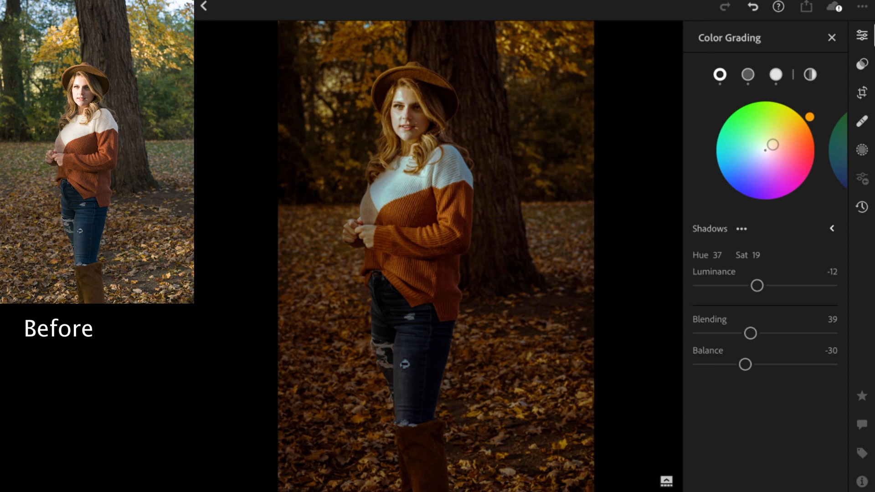
pyautogui.click(748, 74)
pyautogui.click(776, 75)
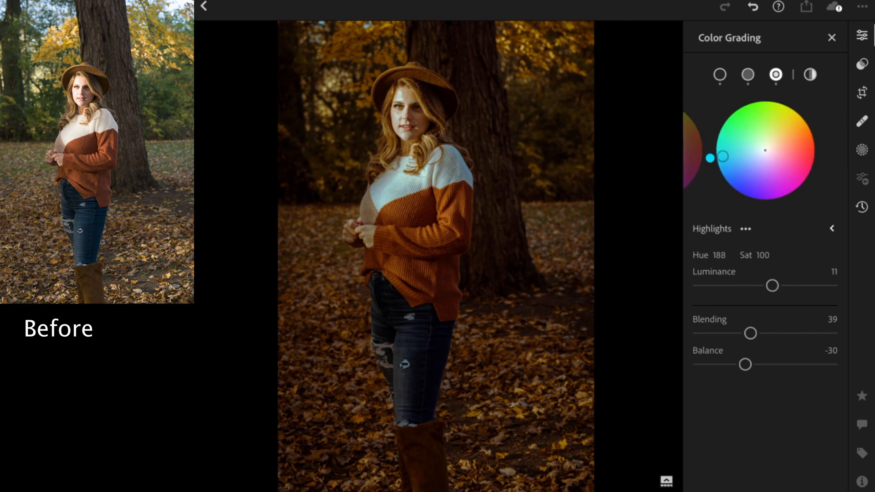
pyautogui.click(810, 75)
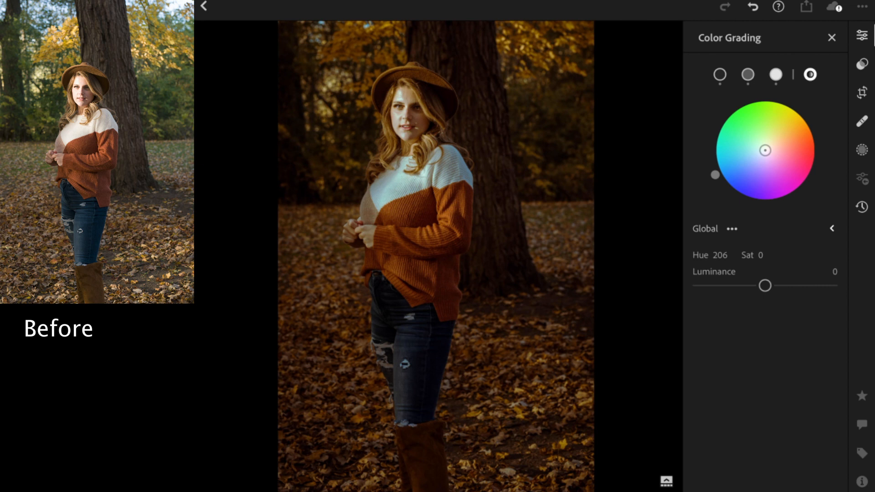
pyautogui.click(776, 75)
pyautogui.click(748, 74)
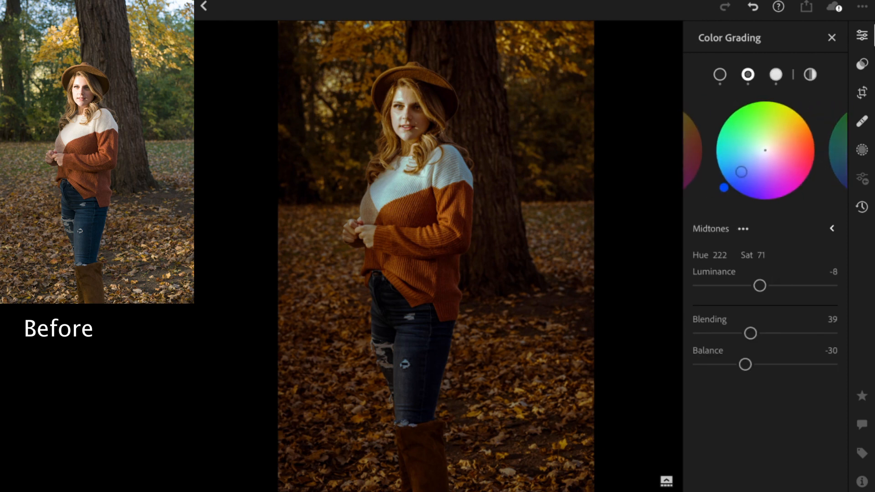
pyautogui.click(720, 74)
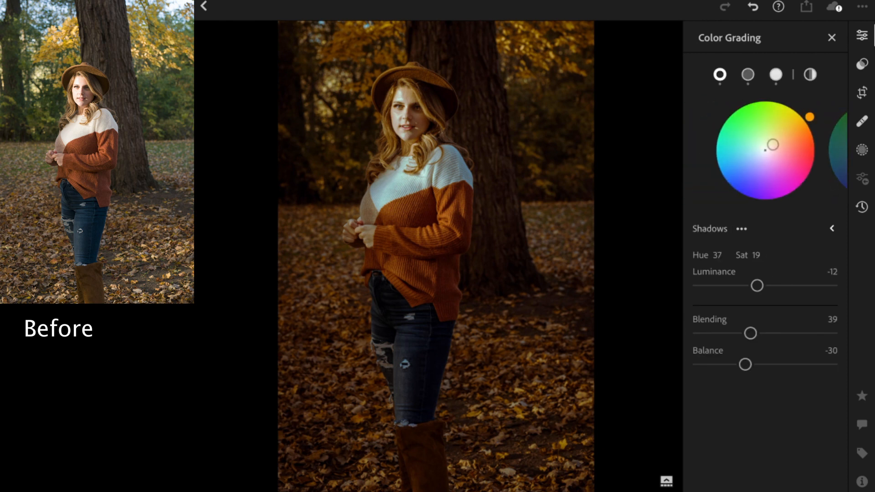
# Step: Fine-tune the Shadows grading color and lower its luminance, finishing on the Midtones wheel
pyautogui.moveTo(773, 145)
pyautogui.mouseDown()
pyautogui.moveTo(800, 124)
pyautogui.moveTo(773, 144)
pyautogui.mouseUp()
pyautogui.moveTo(757, 286)
pyautogui.mouseDown()
pyautogui.moveTo(822, 286)
pyautogui.moveTo(726, 286)
pyautogui.moveTo(750, 286)
pyautogui.mouseUp()
pyautogui.click(748, 74)
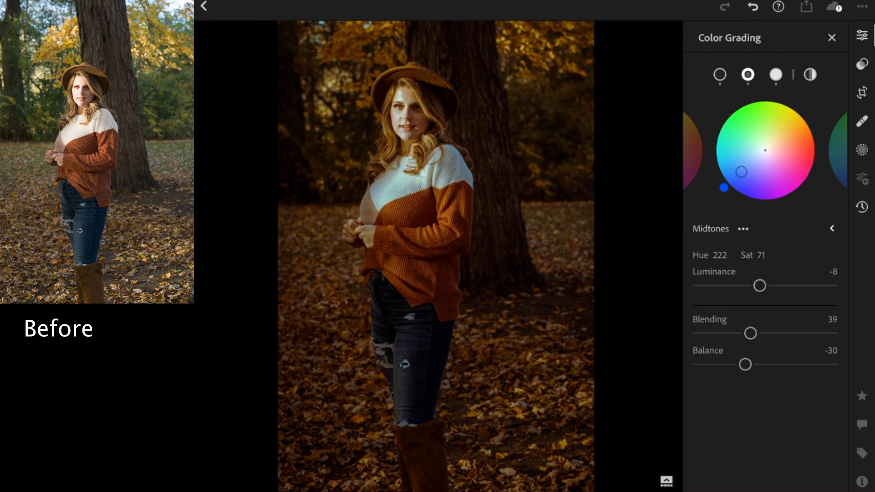
# Step: Review the Highlights color grading settings and the healing brush spots on the woman's face
pyautogui.click(776, 74)
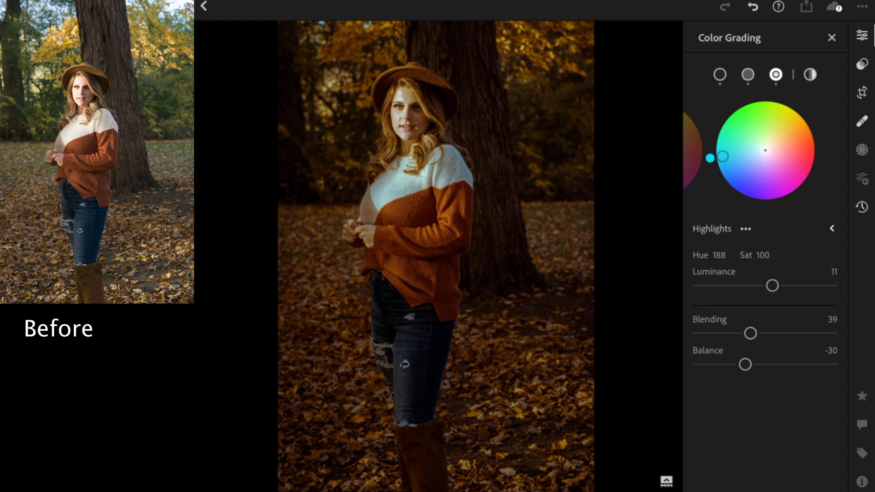
pyautogui.click(862, 121)
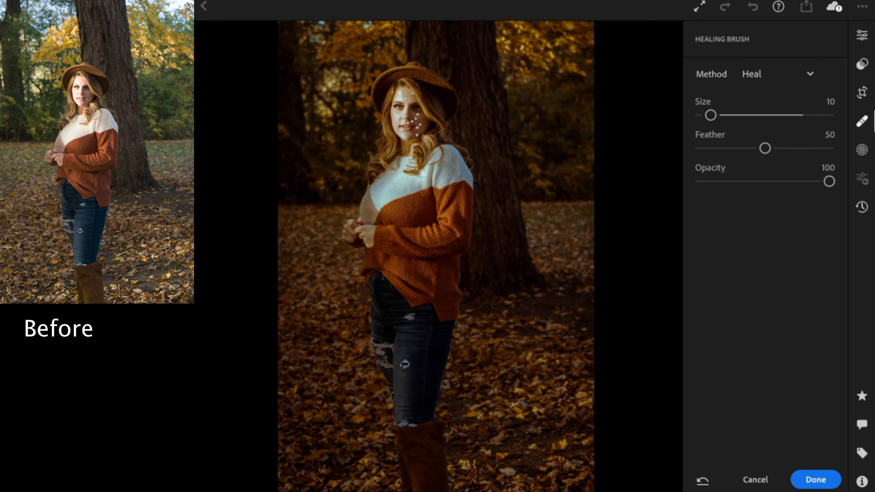
pyautogui.scroll(5, 401, 98)
pyautogui.scroll(2, 438, 182)
pyautogui.scroll(-8, 428, 173)
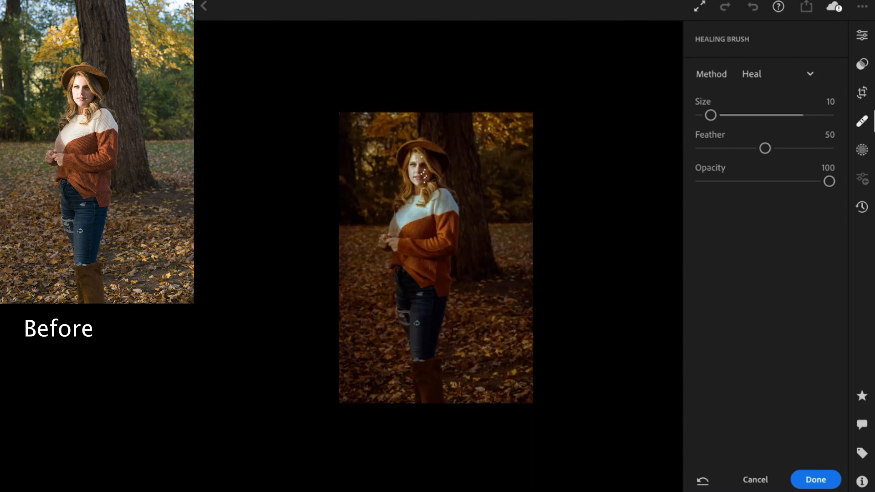
# Step: Examine the portrait's selective edits around the woman's face and sweater, up close and in the full image
pyautogui.click(862, 149)
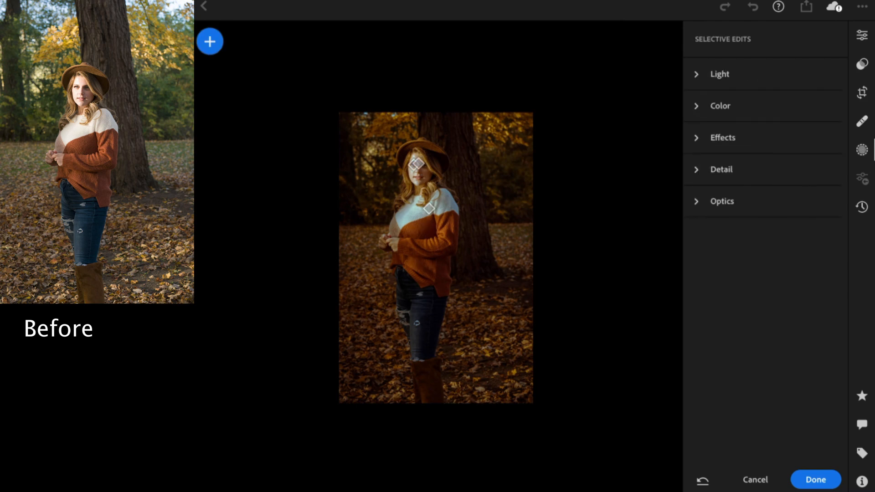
pyautogui.scroll(2, 436, 242)
pyautogui.scroll(1, 436, 257)
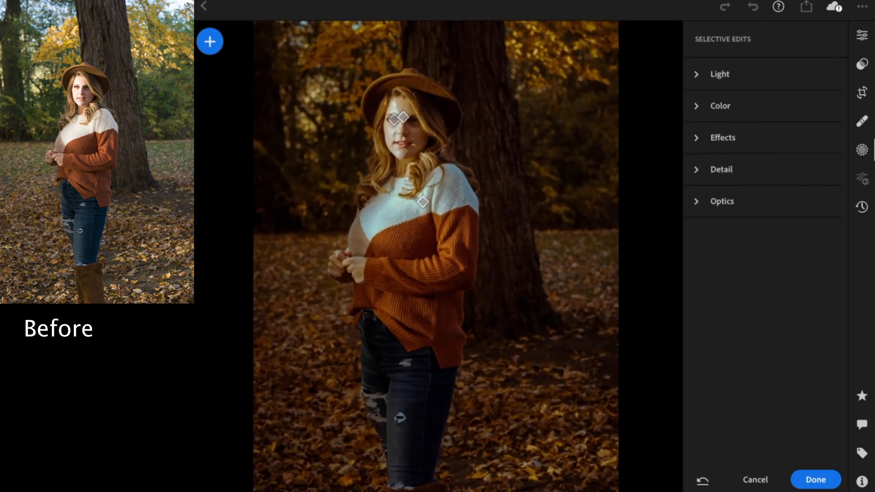
pyautogui.scroll(3, 436, 257)
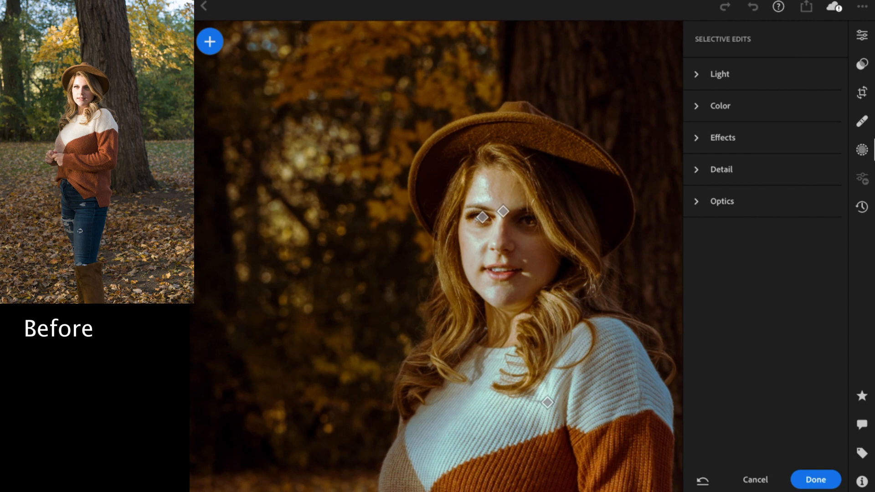
pyautogui.scroll(2, 456, 274)
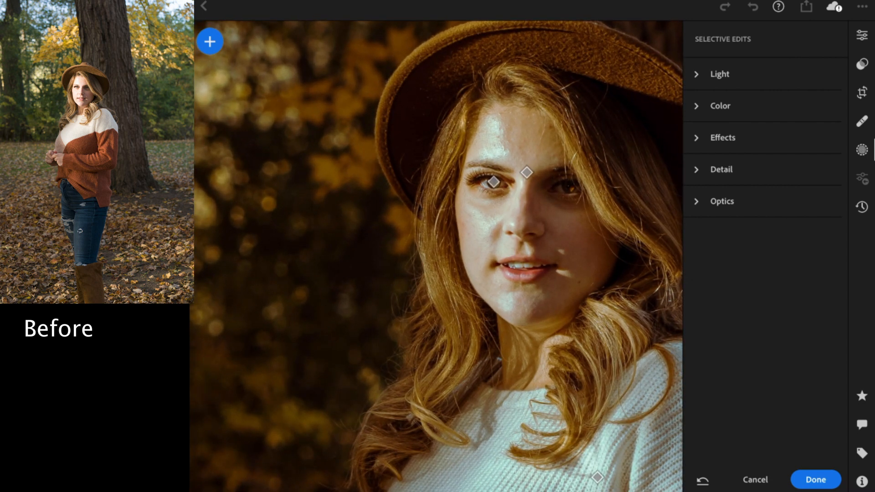
pyautogui.scroll(-1, 428, 255)
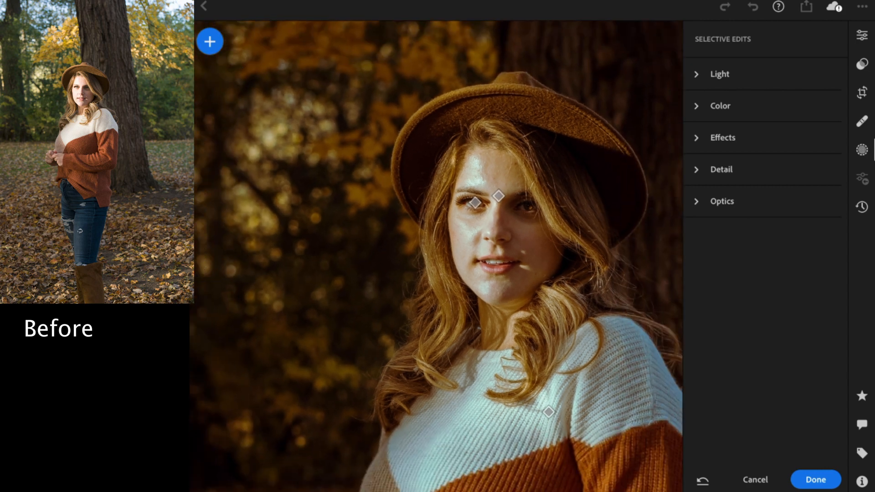
pyautogui.scroll(-1, 364, 187)
pyautogui.scroll(-3, 437, 255)
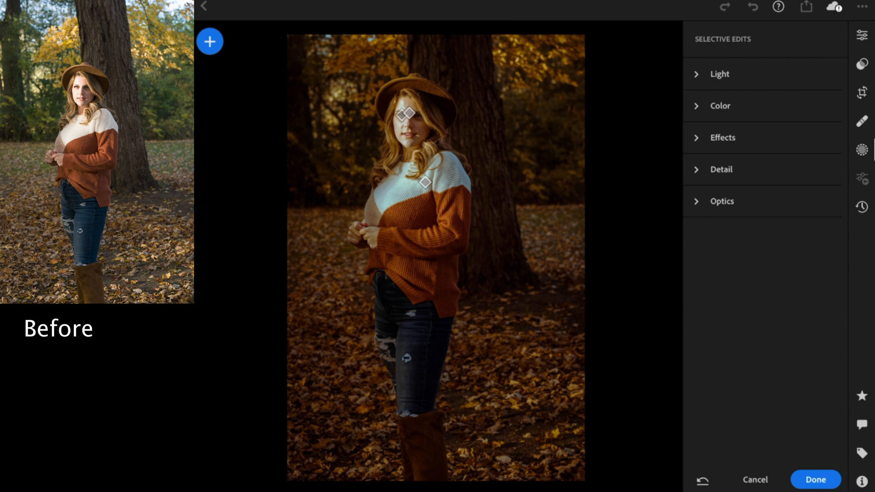
# Step: Inspect the mask and Light settings of the selective edit pinned on the sweater, and close the selective edits
pyautogui.click(425, 182)
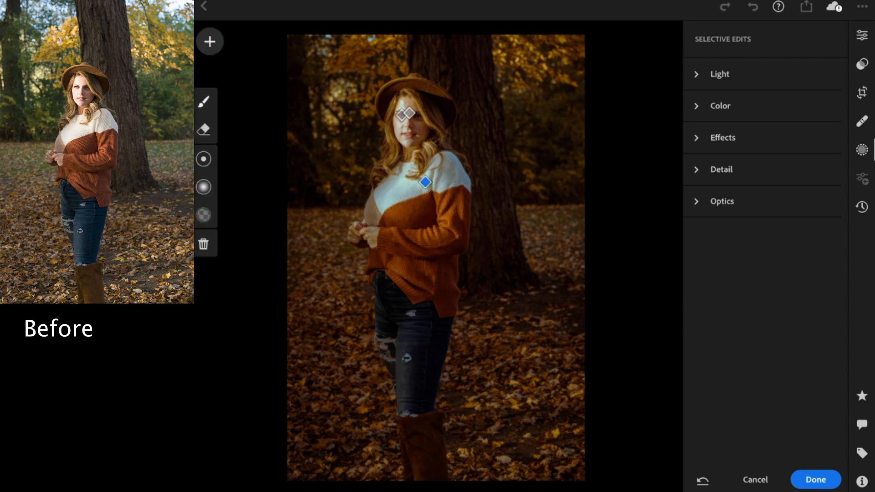
pyautogui.click(425, 182)
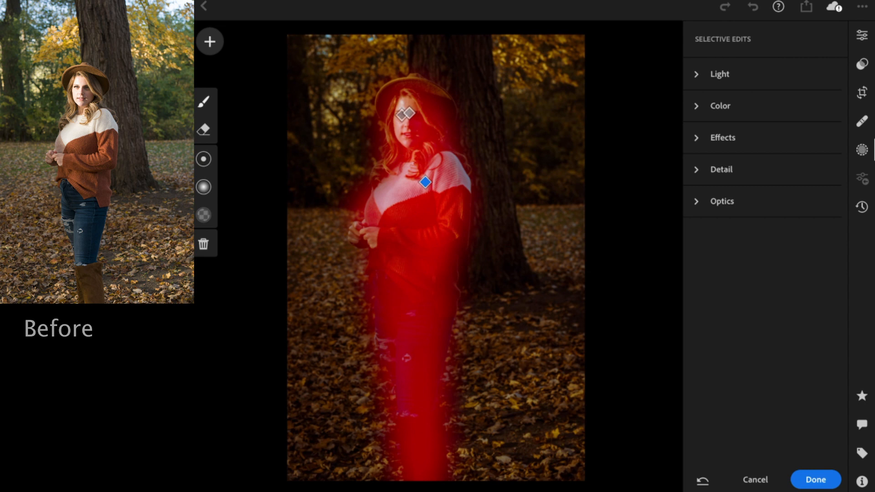
pyautogui.click(720, 74)
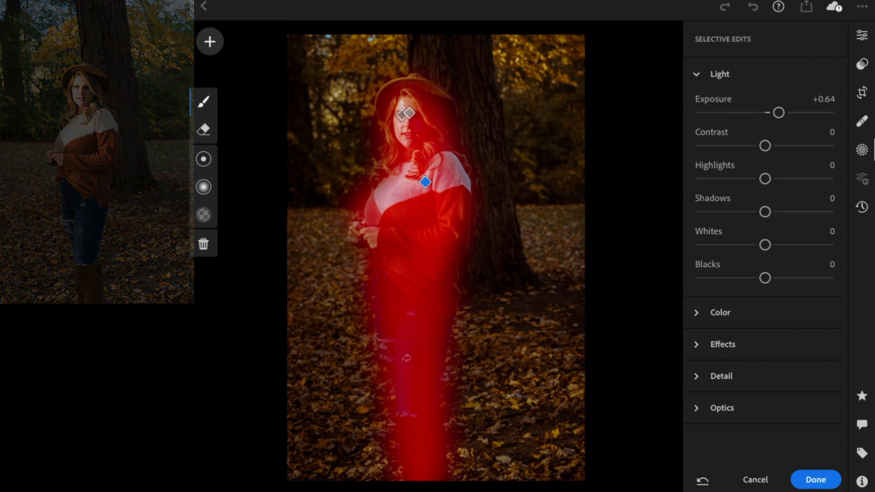
pyautogui.click(816, 480)
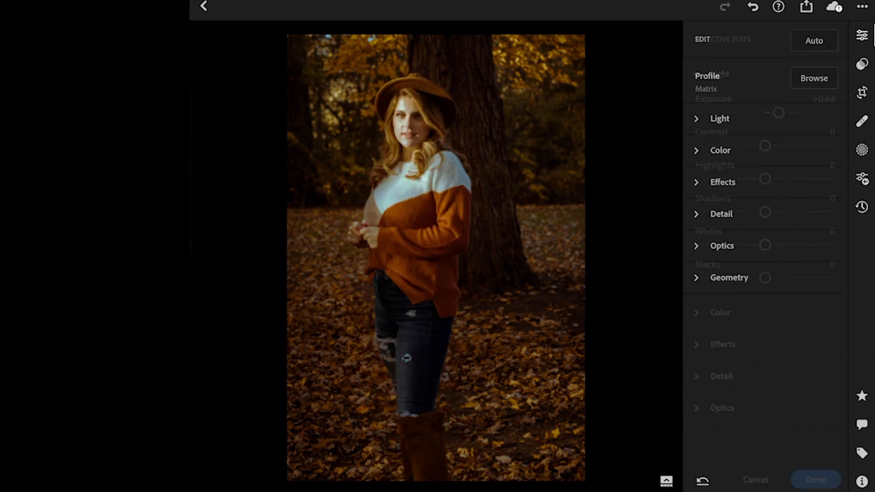